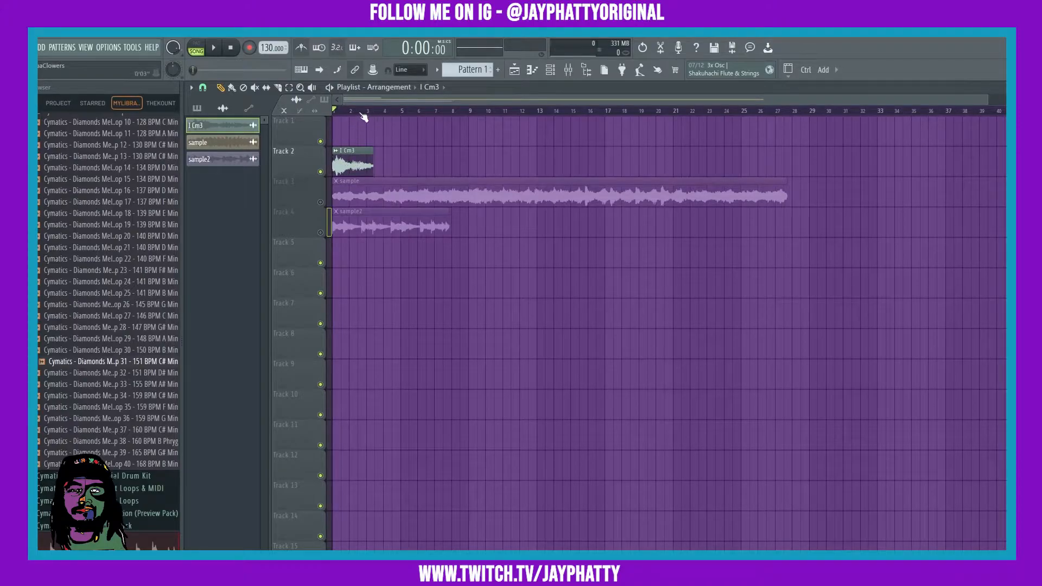
# Open the I Cm3 clip's sample settings and turn up the time-stretch knob so the clip spans about four bars.
pyautogui.scroll(3, 398, 110)
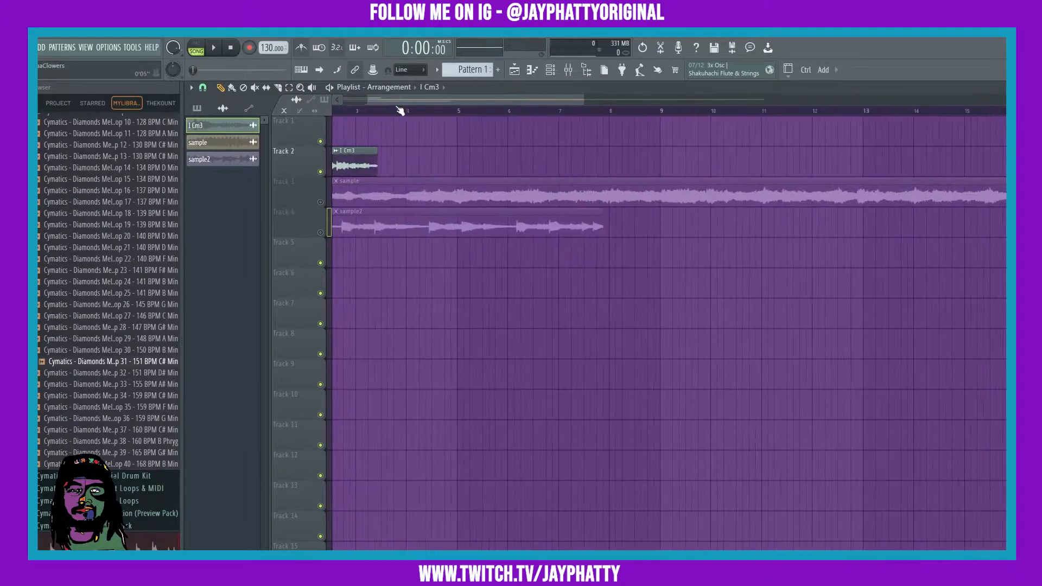
pyautogui.moveTo(394, 102); pyautogui.dragTo(327, 103)
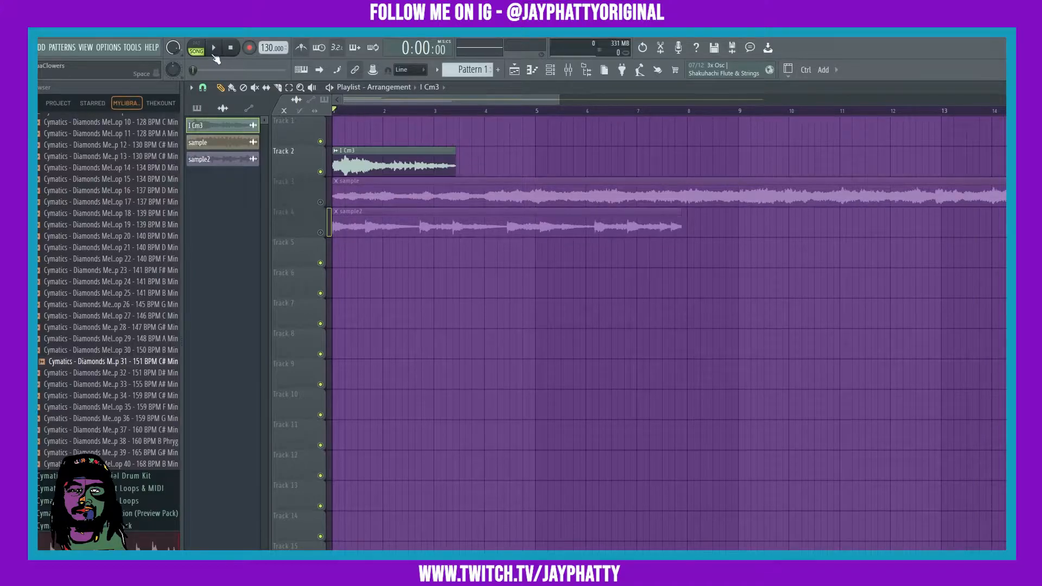
pyautogui.doubleClick(364, 153)
pyautogui.moveTo(385, 214); pyautogui.dragTo(372, 259)
pyautogui.moveTo(418, 320); pyautogui.dragTo(419, 298)
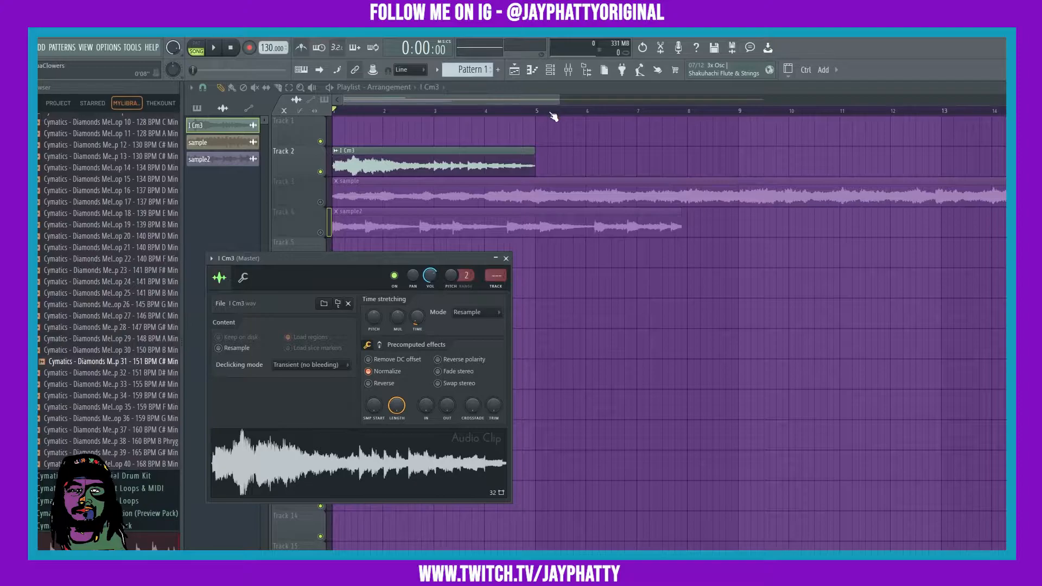
# Select bars 1 to 5 as the loop region and briefly play it to preview.
pyautogui.moveTo(542, 112); pyautogui.dragTo(337, 113)
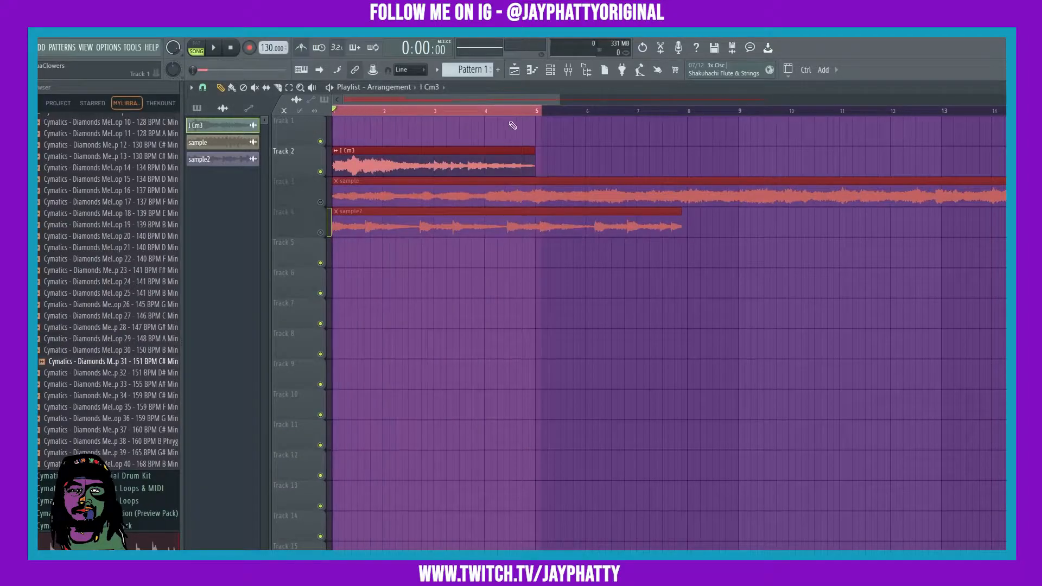
pyautogui.press('space')
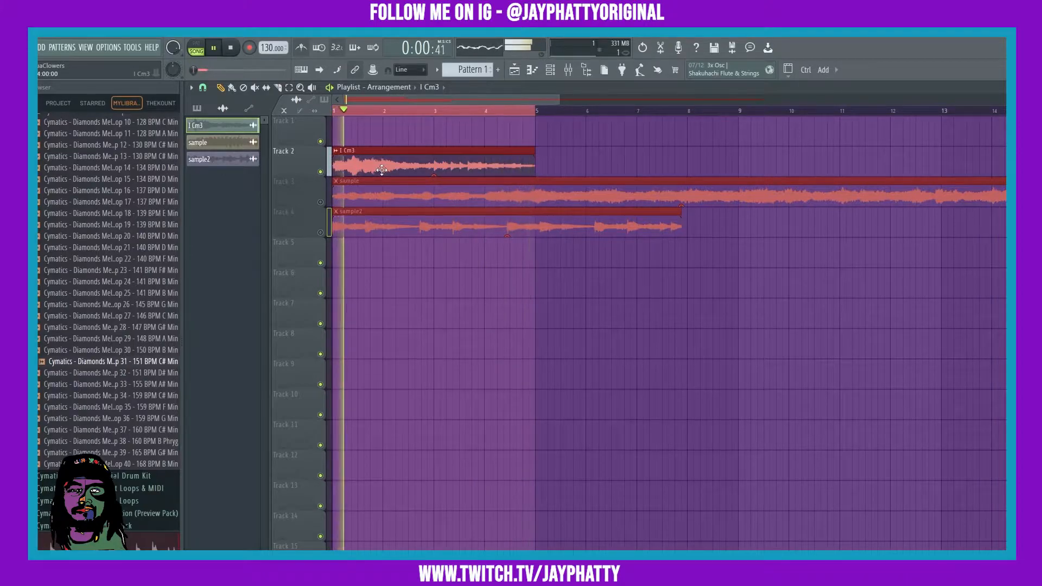
pyautogui.press('space')
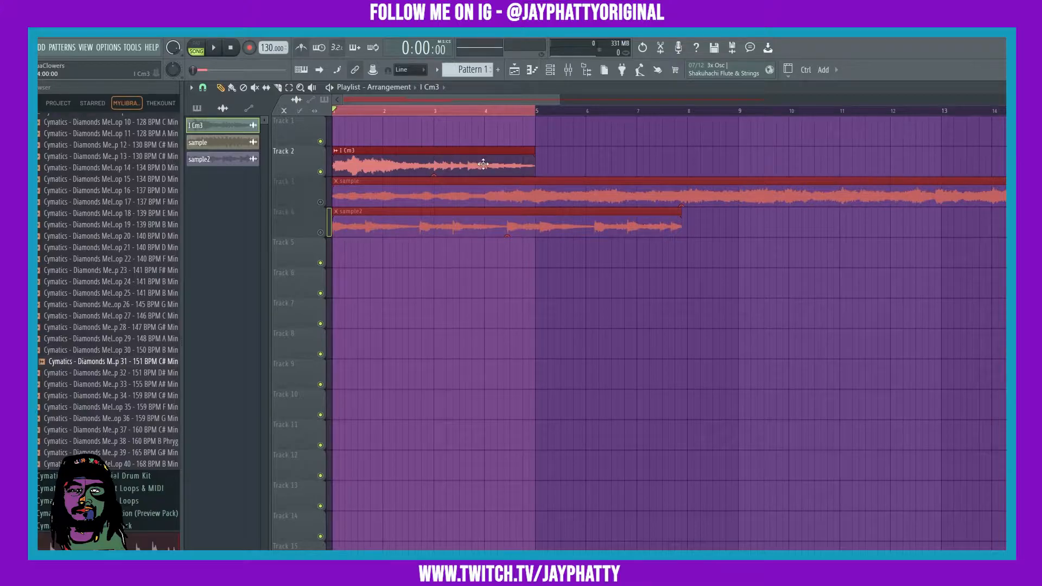
# Solo Track 3 so only the sample clip plays.
pyautogui.click(628, 365)
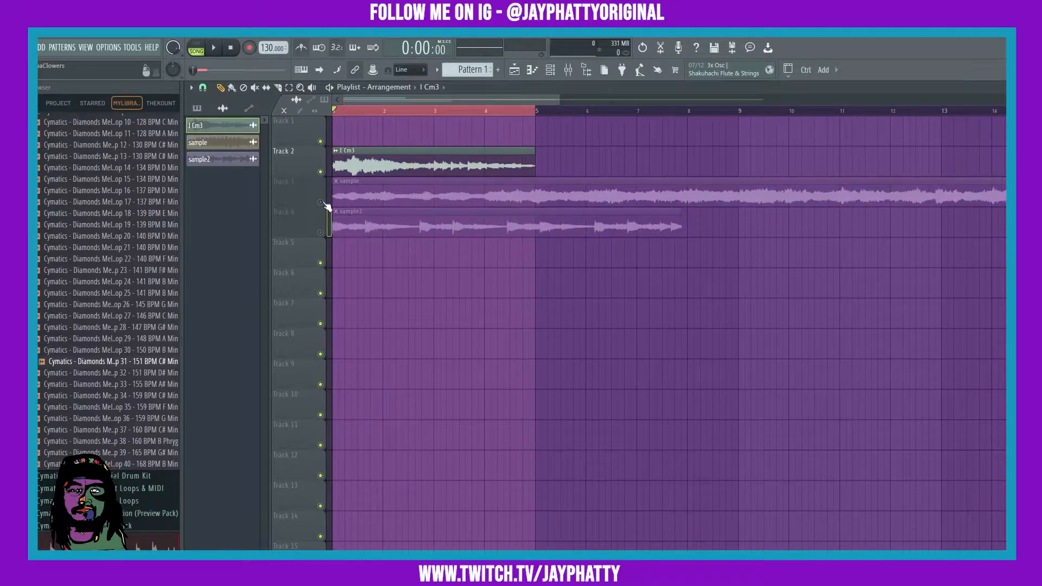
pyautogui.scroll(-1, 360, 112)
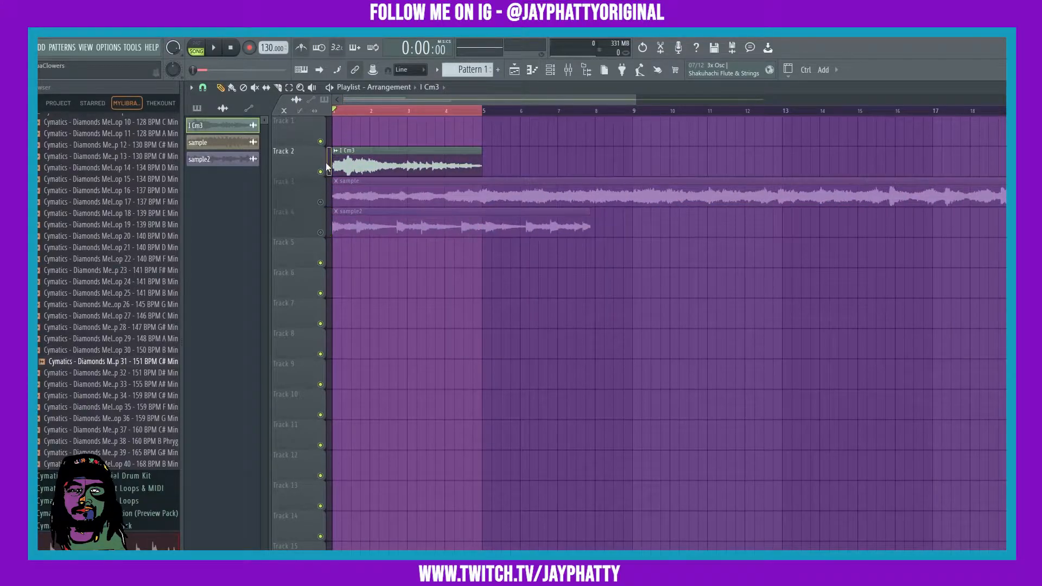
pyautogui.click(320, 171)
pyautogui.rightClick(320, 202)
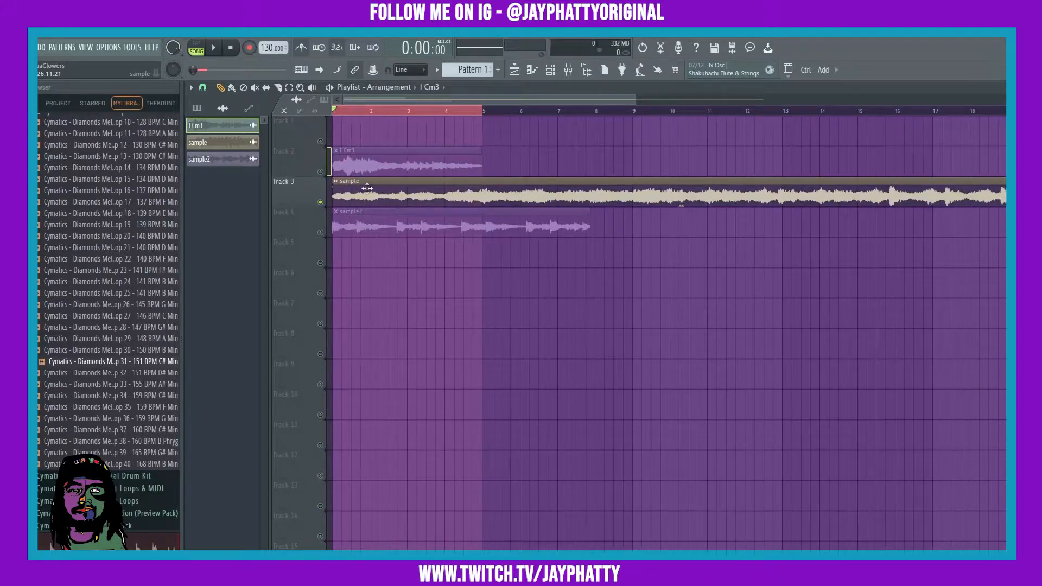
# Open the tempo tapper, tap three beats, and close it.
pyautogui.rightClick(265, 45)
pyautogui.click(371, 53)
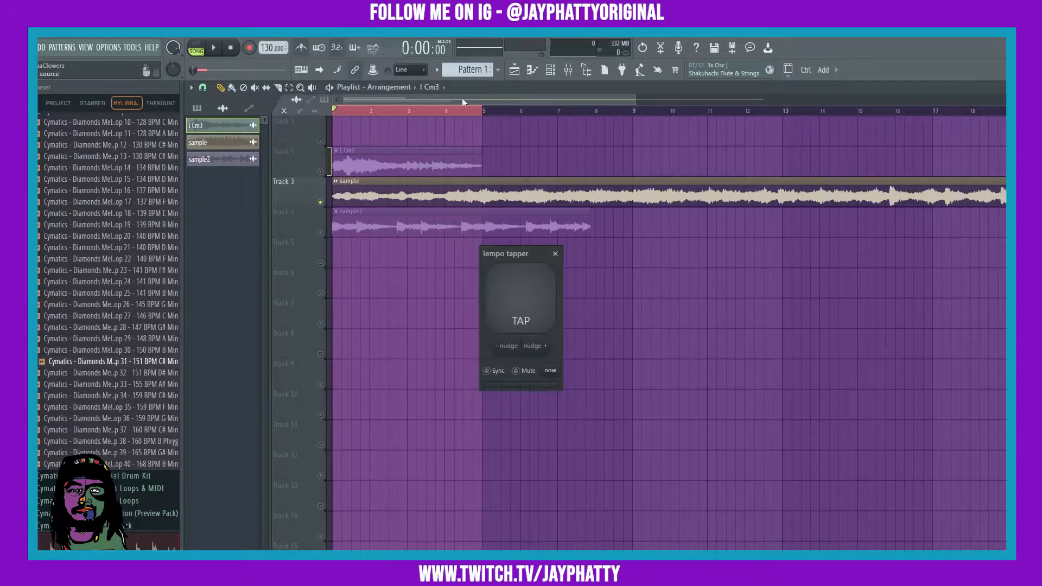
pyautogui.click(531, 308)
pyautogui.click(530, 308)
pyautogui.click(530, 308)
pyautogui.click(559, 253)
# Play back the soloed sample from the start to listen to it, then stop and return the playhead.
pyautogui.scroll(18, 263, 48)
pyautogui.scroll(1, 263, 47)
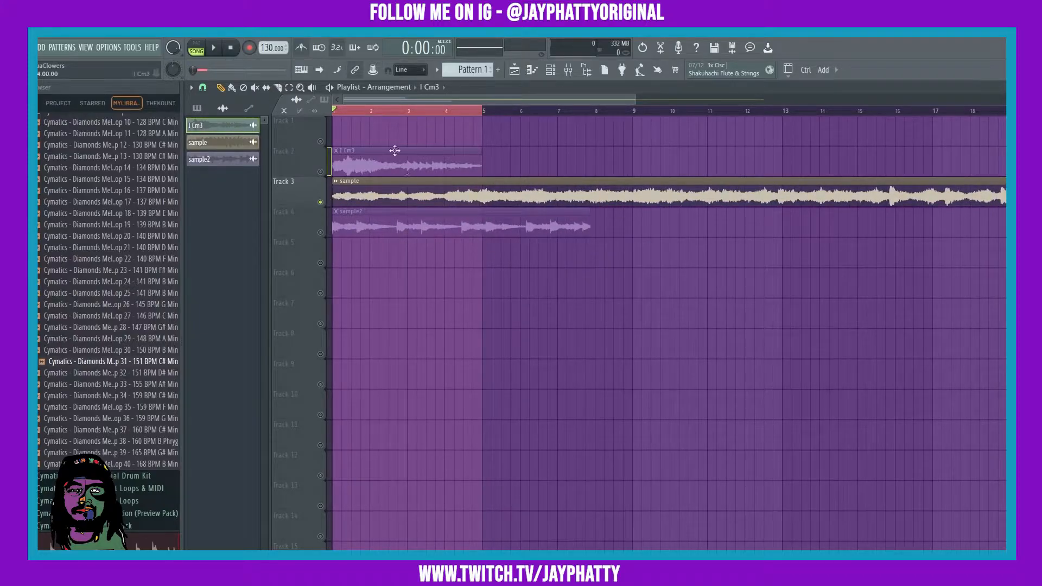
pyautogui.click(344, 110)
pyautogui.press('space')
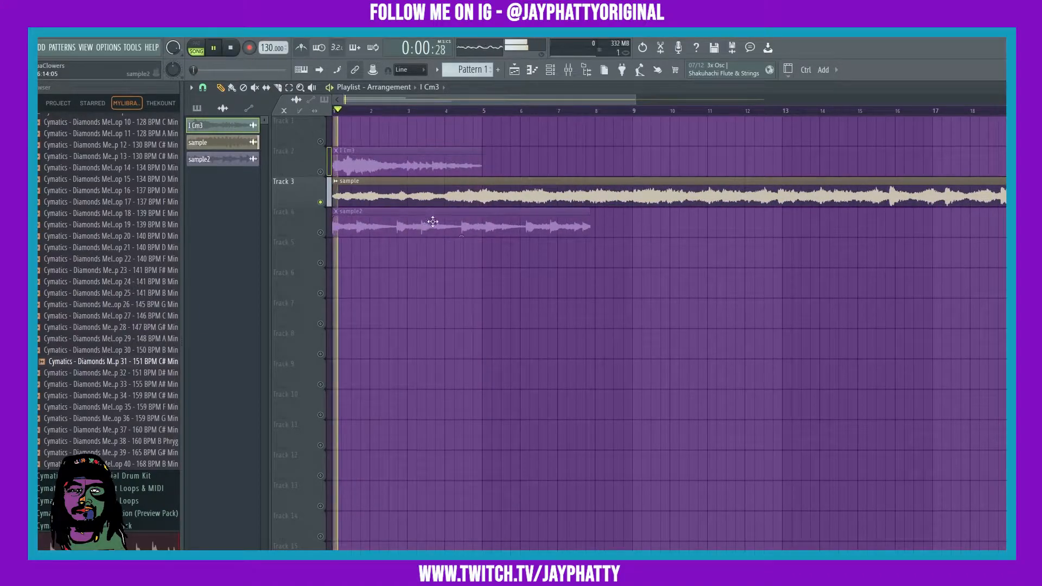
pyautogui.click(478, 111)
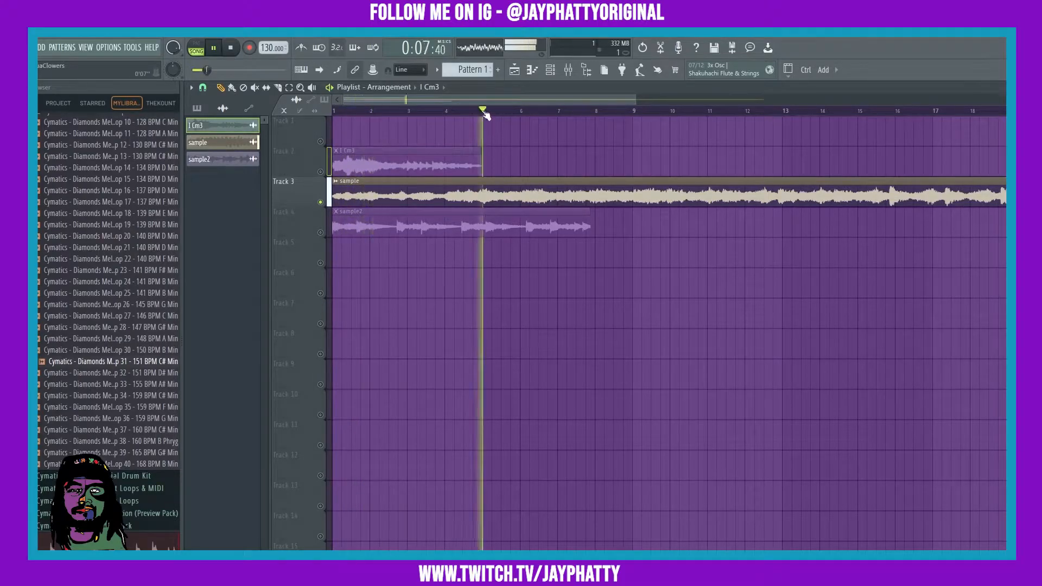
pyautogui.press('space')
pyautogui.moveTo(445, 112); pyautogui.dragTo(320, 109)
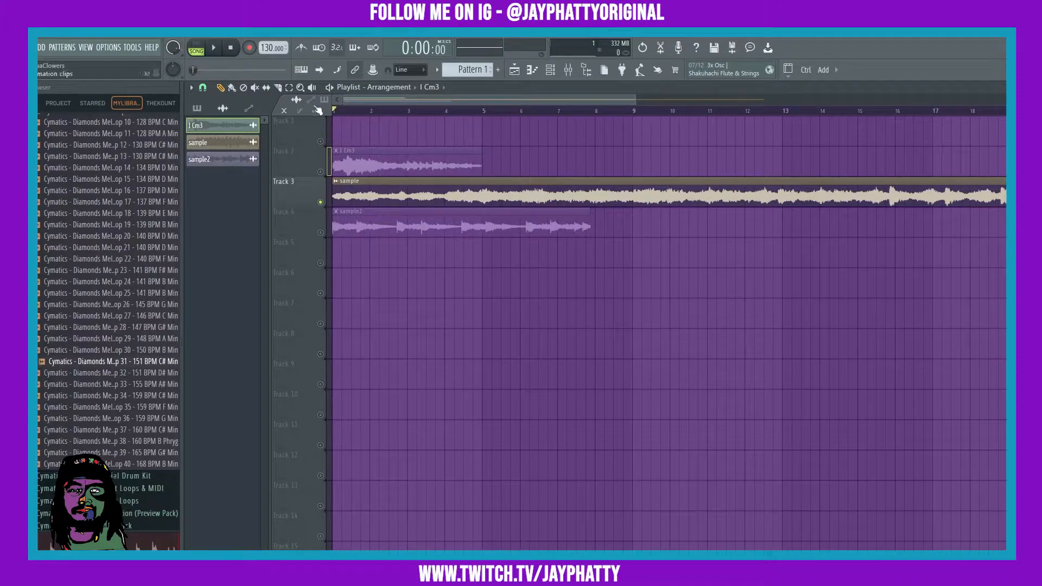
# Detect the sample clip's tempo with the 150 to 300 BPM range and apply it to the project.
pyautogui.click(334, 181)
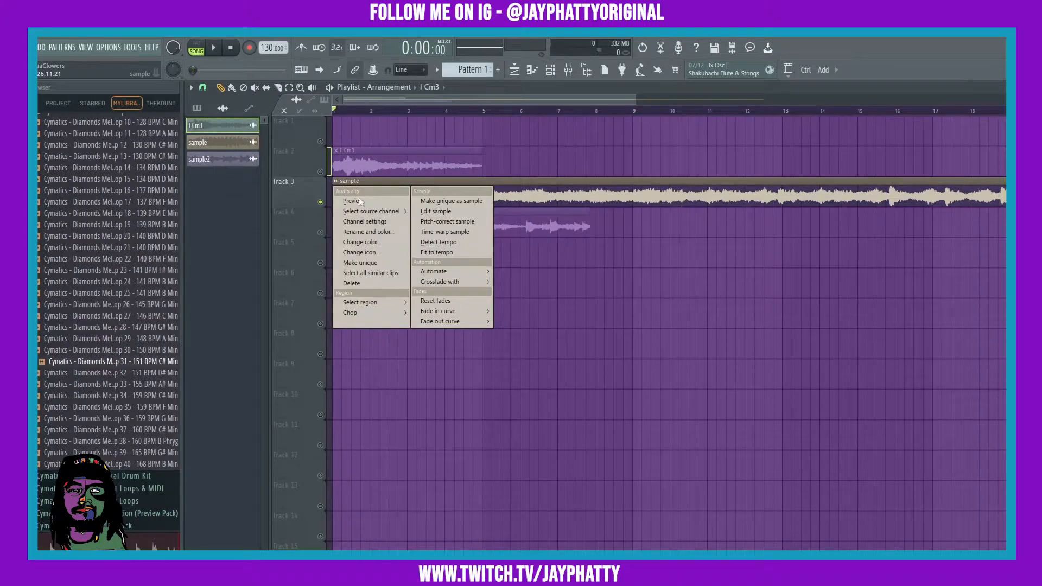
pyautogui.click(456, 244)
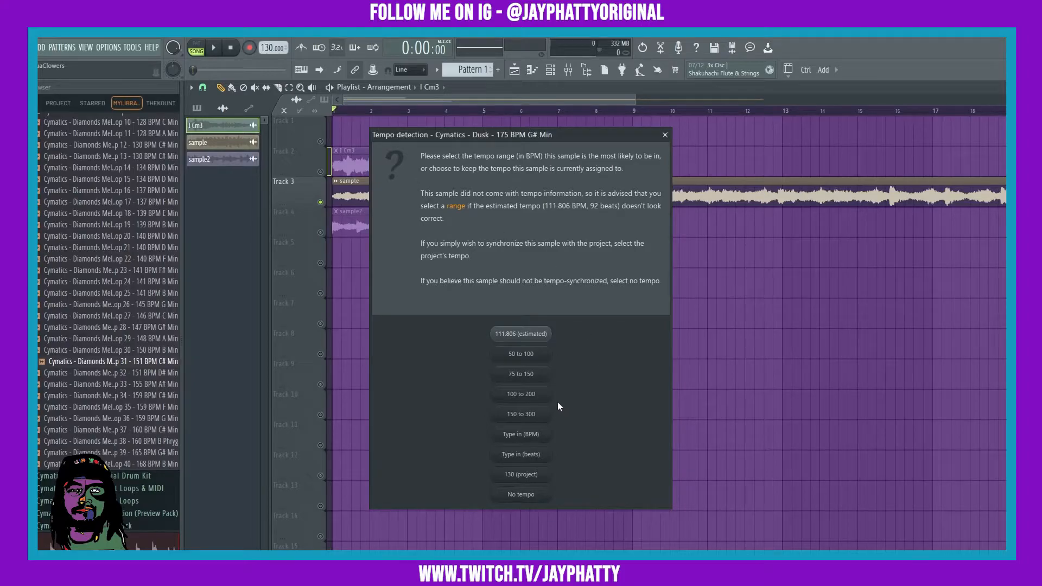
pyautogui.click(527, 419)
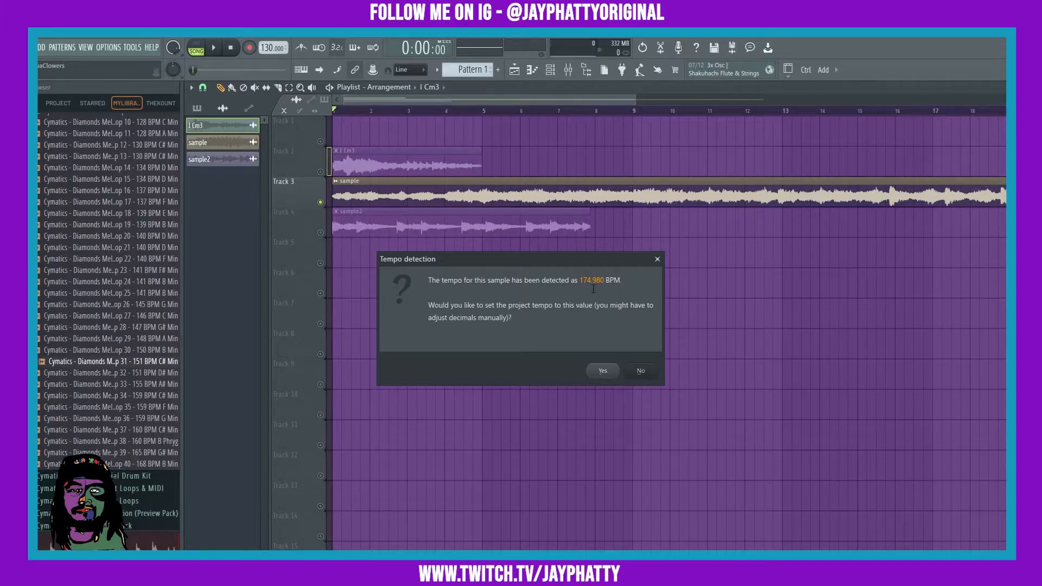
pyautogui.click(602, 371)
# Set the project tempo to 175 BPM.
pyautogui.rightClick(271, 49)
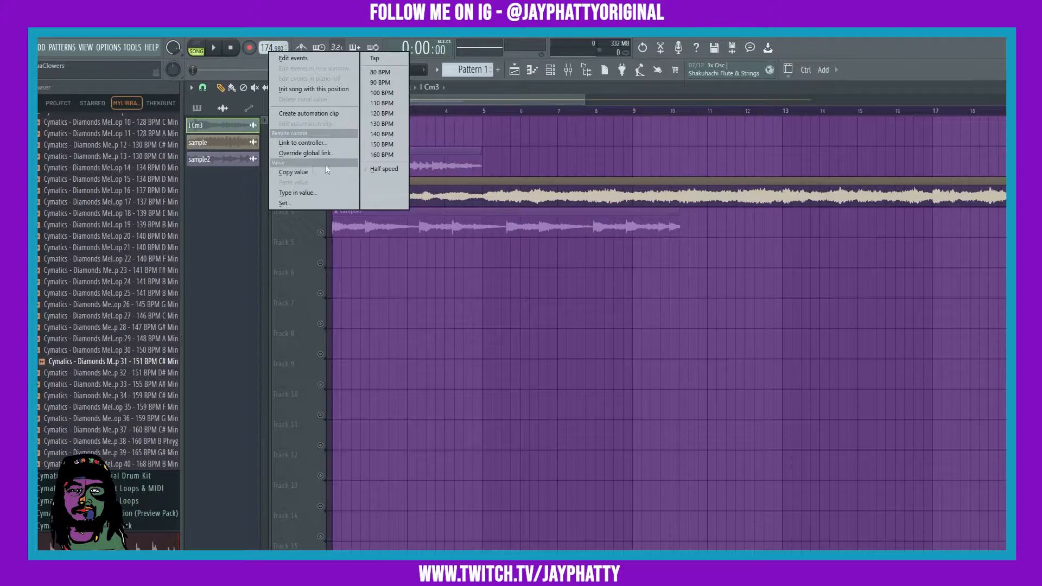
pyautogui.click(295, 192)
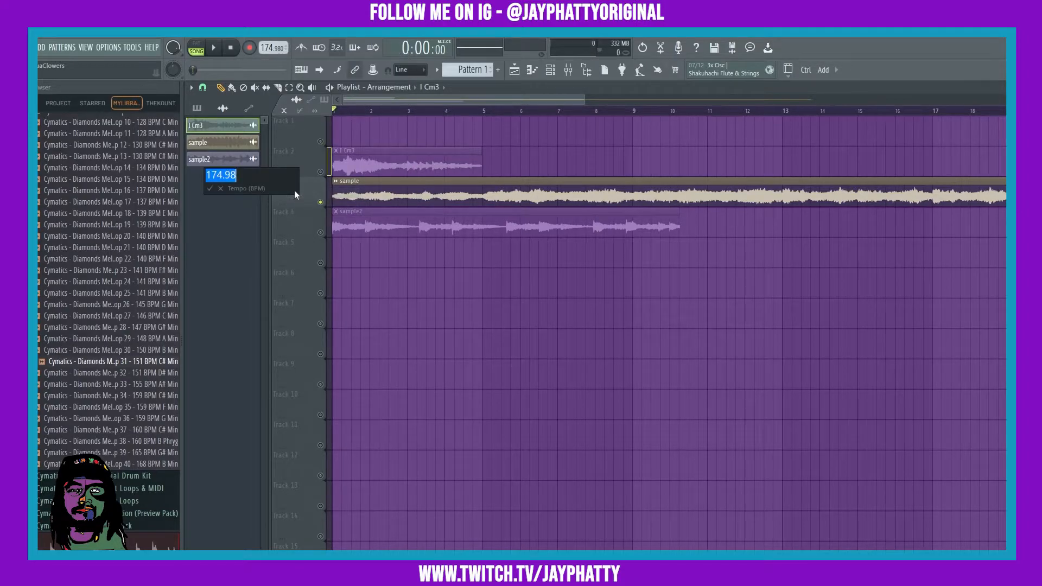
pyautogui.write('175')
pyautogui.press('Return')
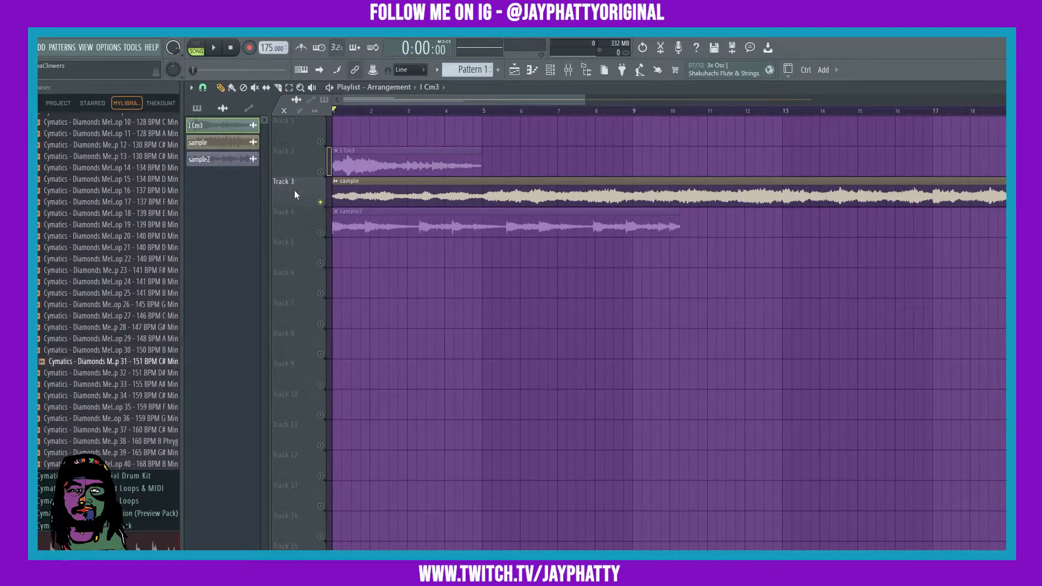
# Zoom and scroll along the timeline to inspect where the sample clip ends against the bar grid.
pyautogui.scroll(-4, 480, 111)
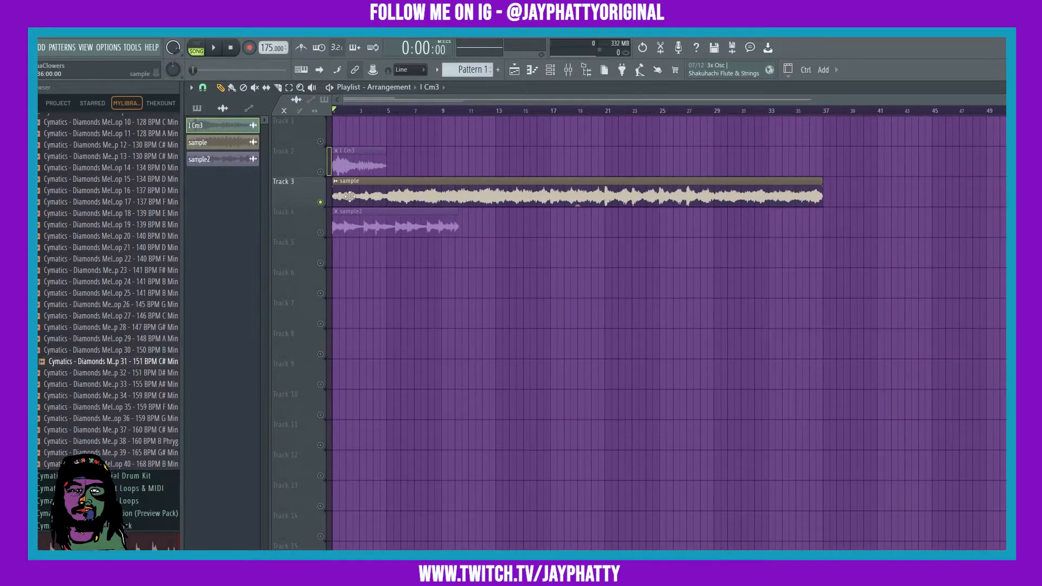
pyautogui.scroll(2, 388, 113)
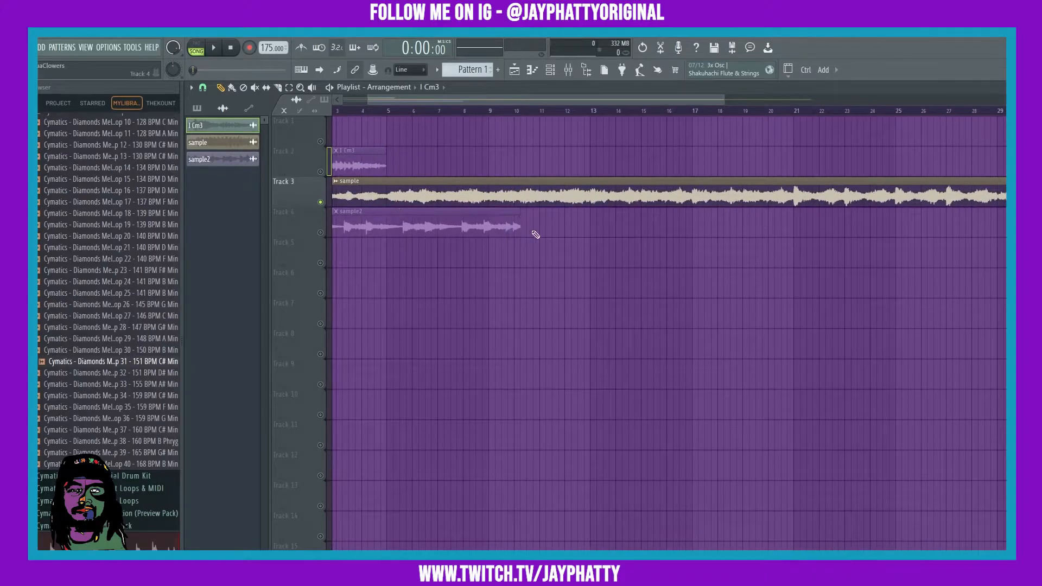
pyautogui.moveTo(590, 99); pyautogui.dragTo(651, 100)
pyautogui.scroll(-1, 935, 112)
pyautogui.scroll(5, 935, 112)
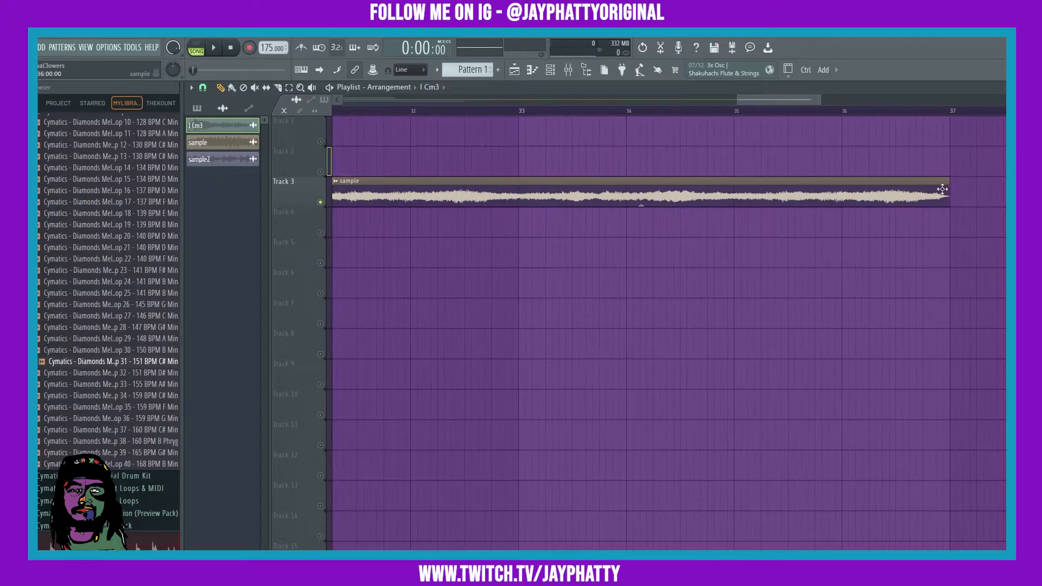
pyautogui.scroll(1, 966, 114)
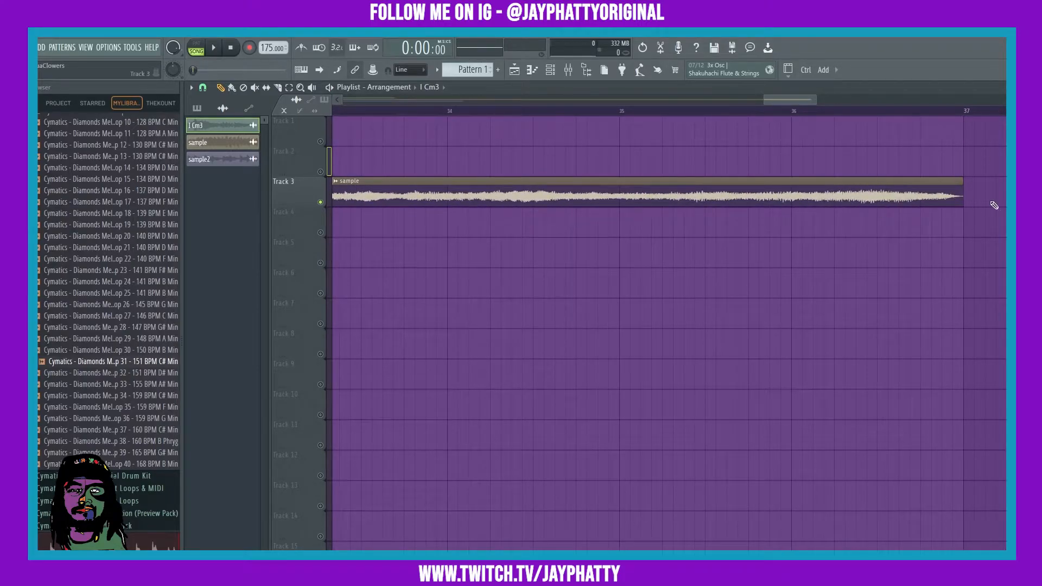
pyautogui.scroll(-2, 923, 114)
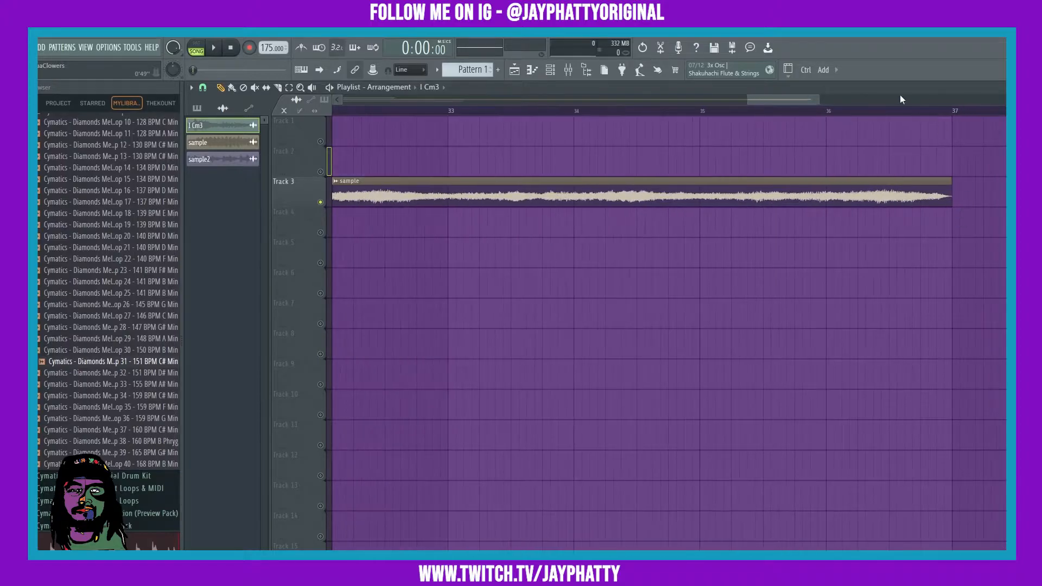
pyautogui.scroll(-4, 867, 121)
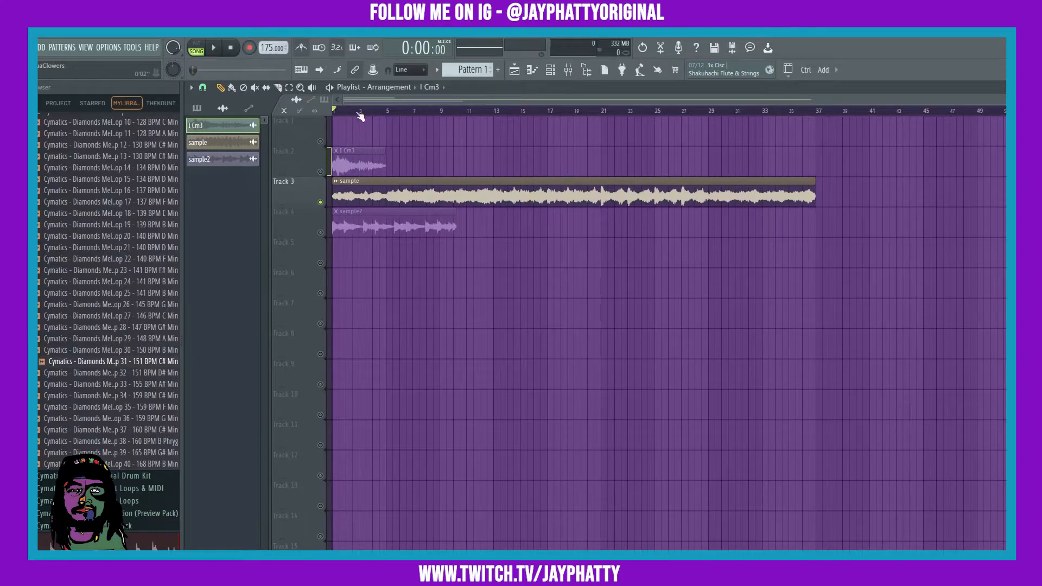
# Play the arrangement to preview the sample at 175 BPM, then stop and rewind.
pyautogui.moveTo(389, 110); pyautogui.dragTo(387, 111)
pyautogui.press('space')
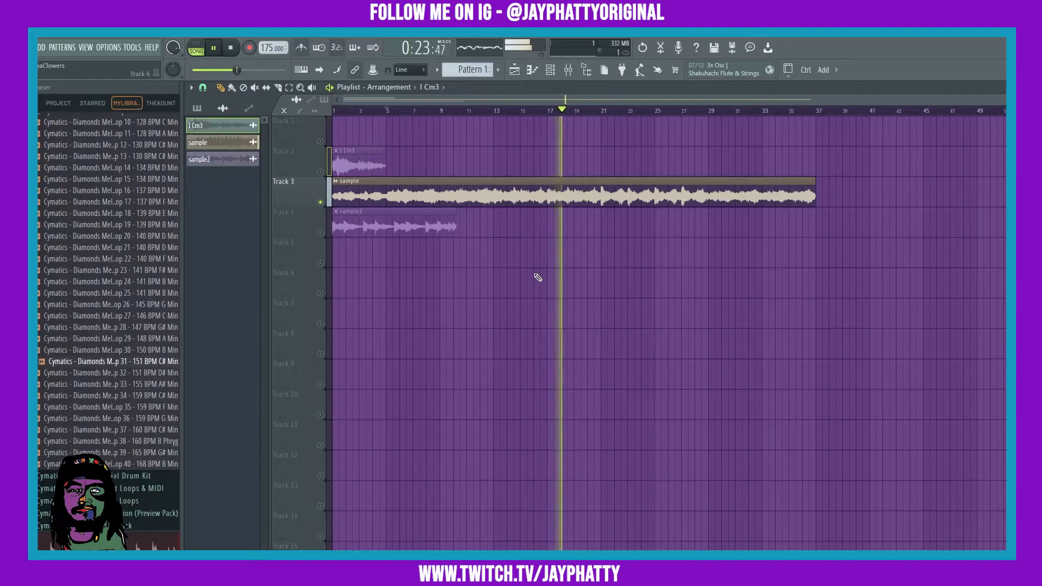
pyautogui.press('space')
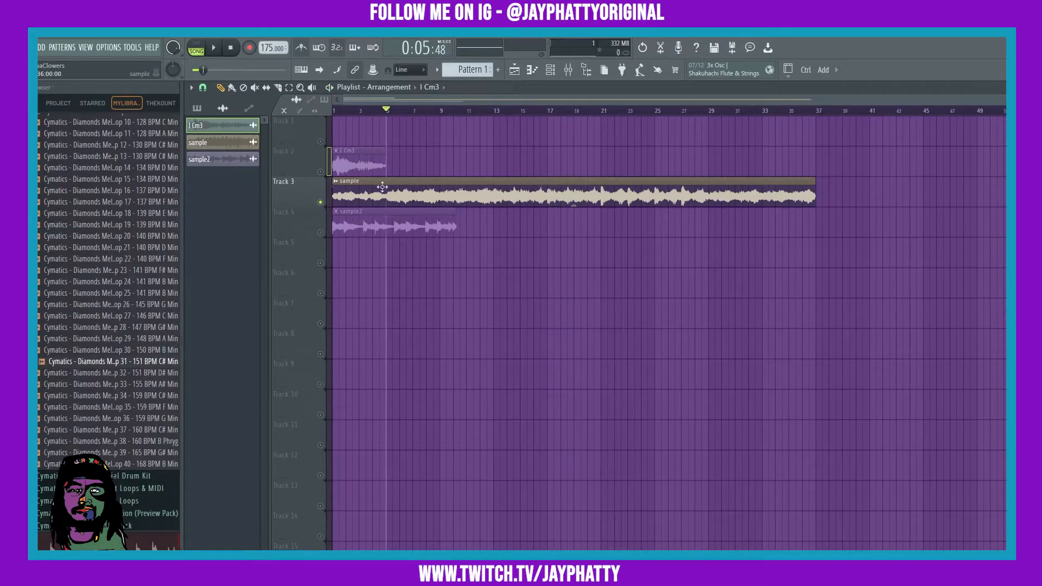
pyautogui.moveTo(354, 110); pyautogui.dragTo(316, 100)
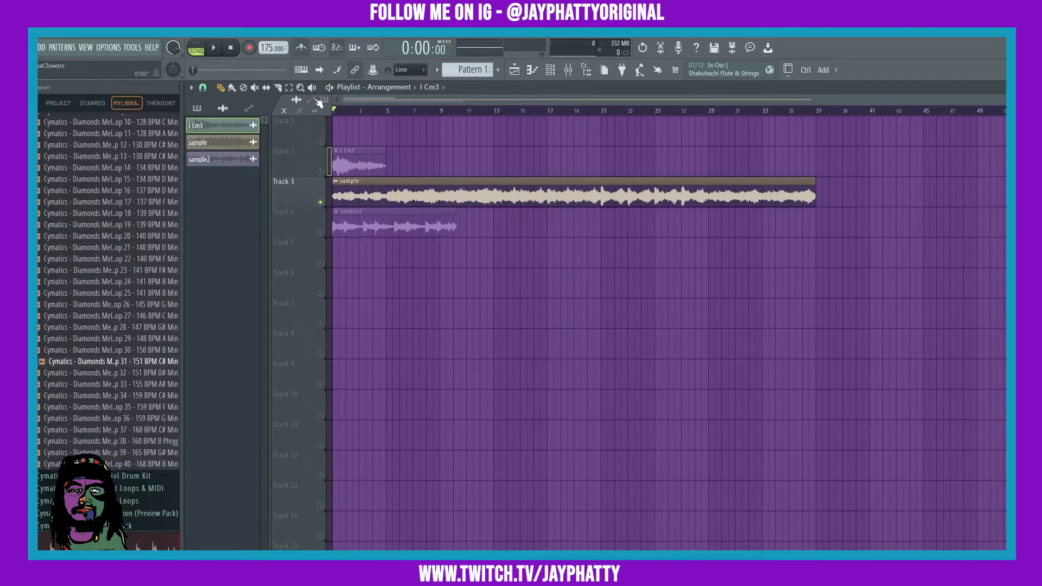
pyautogui.click(335, 181)
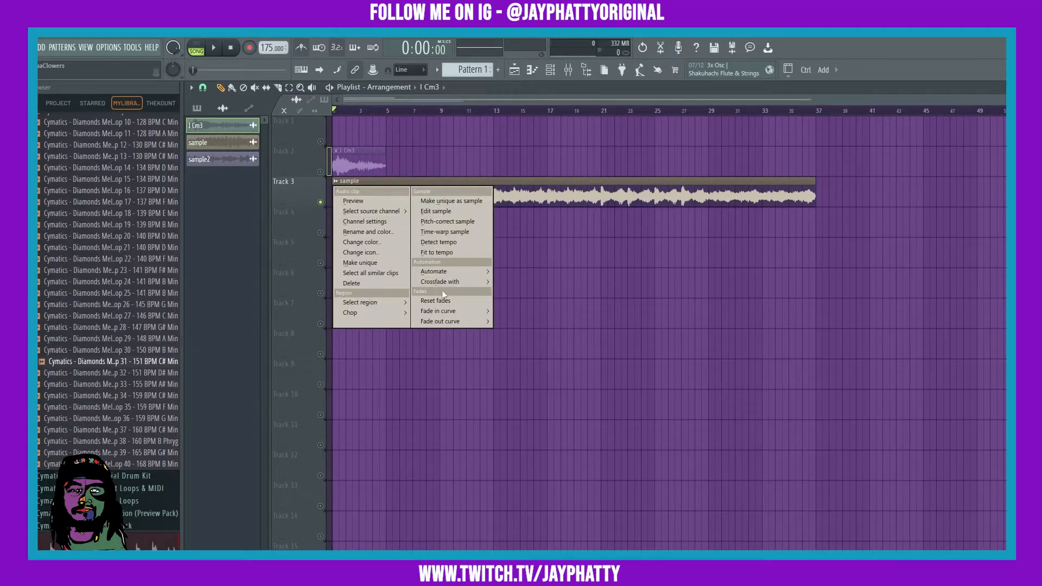
pyautogui.click(608, 254)
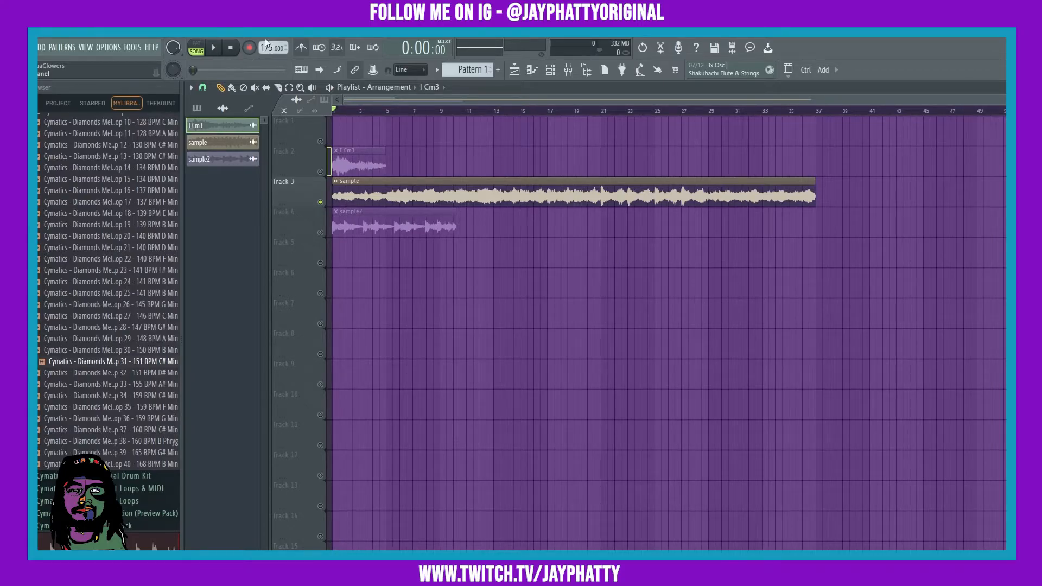
pyautogui.rightClick(265, 46)
pyautogui.click(212, 206)
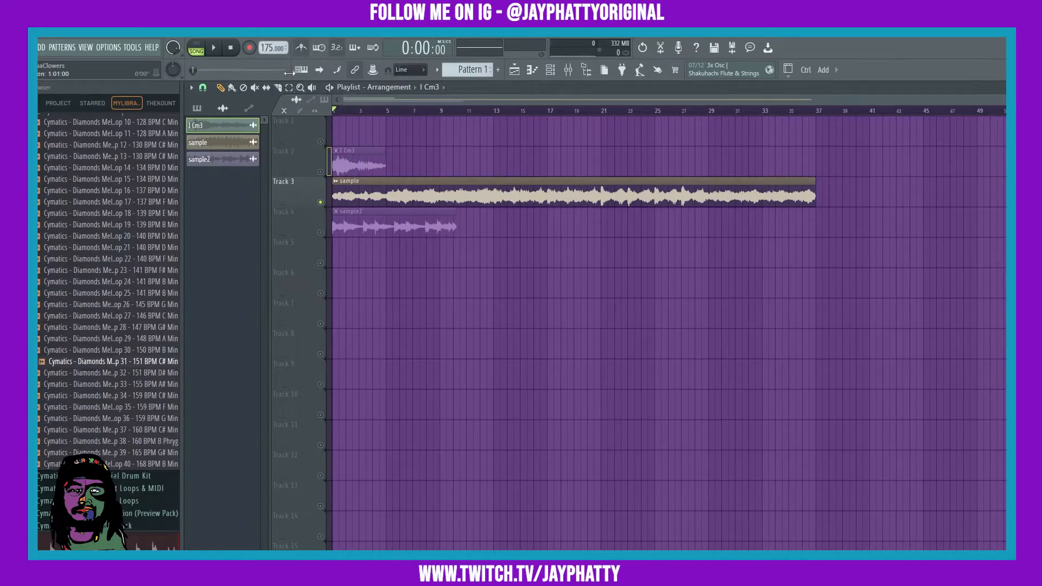
# Play the sample and tap along in the tempo tapper to set the project tempo to 168 BPM, then stop.
pyautogui.click(212, 49)
pyautogui.rightClick(272, 50)
pyautogui.click(376, 58)
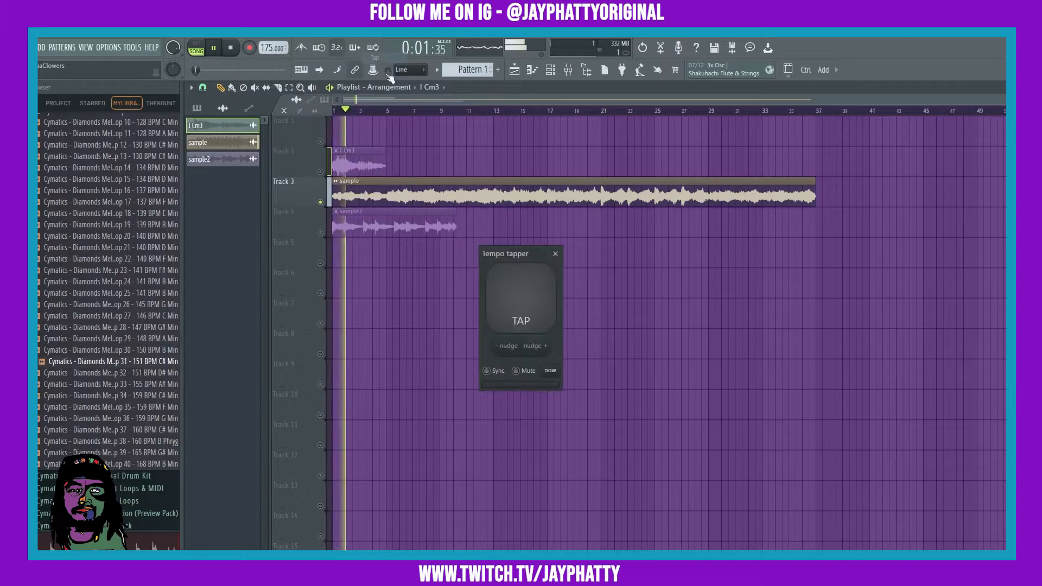
pyautogui.click(545, 288)
pyautogui.click(543, 290)
pyautogui.click(541, 291)
pyautogui.click(541, 291)
pyautogui.click(541, 291)
pyautogui.click(540, 291)
pyautogui.click(540, 291)
pyautogui.click(541, 292)
pyautogui.click(541, 291)
pyautogui.click(541, 291)
pyautogui.click(541, 291)
pyautogui.click(542, 292)
pyautogui.click(543, 291)
pyautogui.click(545, 289)
pyautogui.click(555, 254)
pyautogui.click(230, 49)
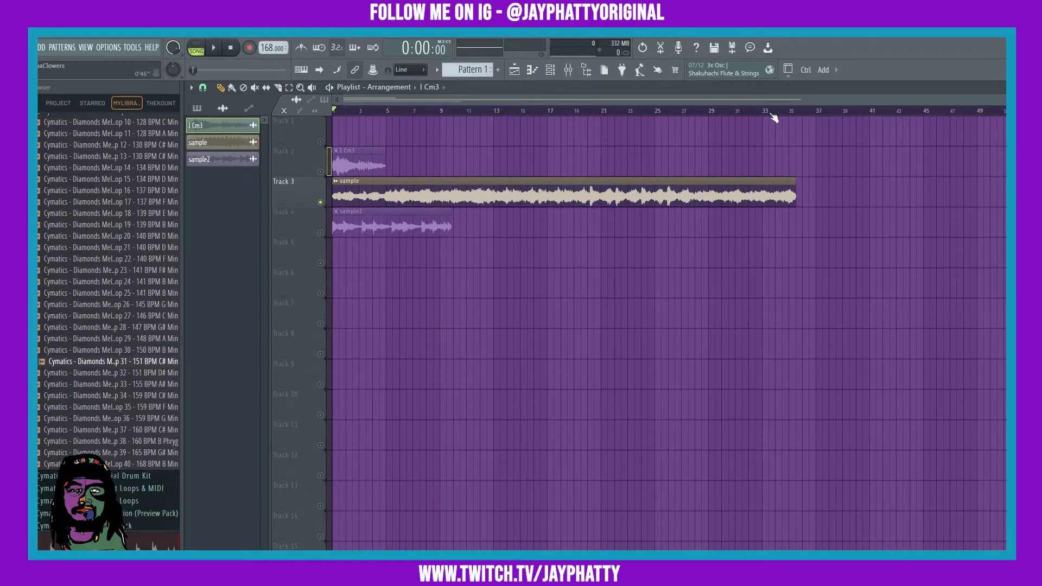
# Zoom in on the end of the sample clip to check its alignment with the bars.
pyautogui.scroll(5, 773, 116)
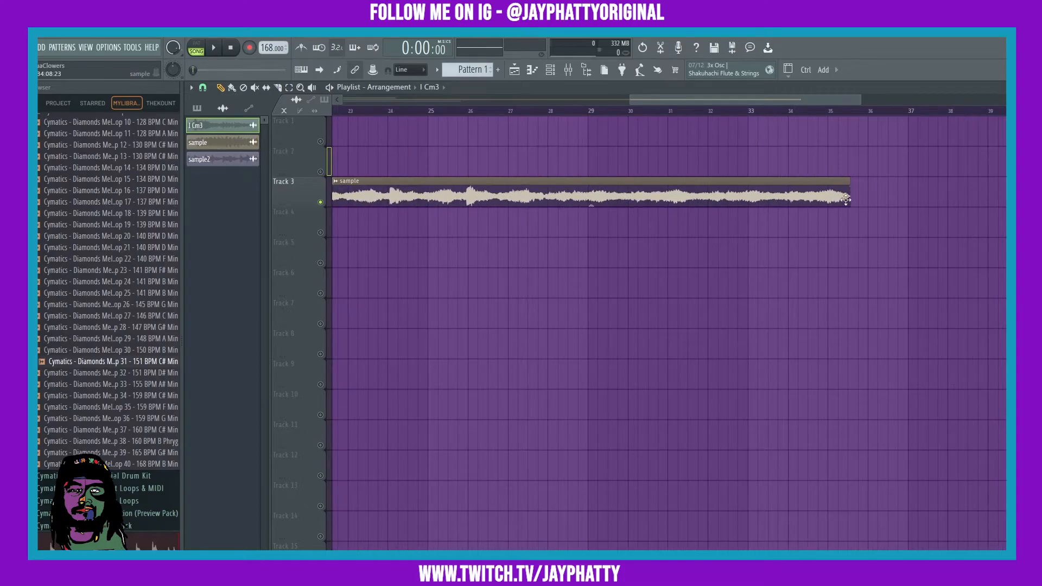
pyautogui.scroll(2, 861, 117)
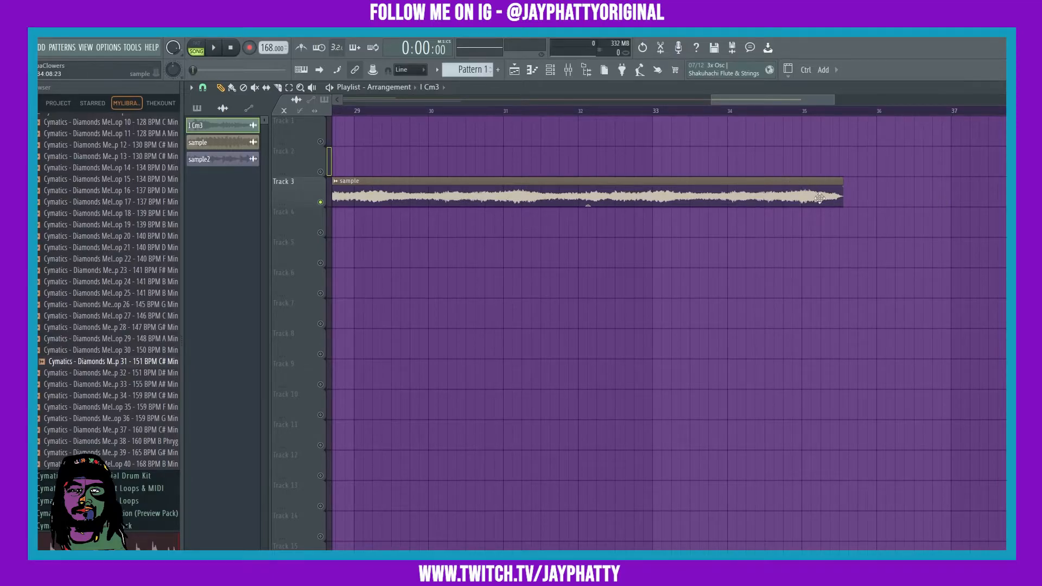
# Run tempo detection on the sample clip with the 150 to 300 BPM range, declining to apply it to the project.
pyautogui.scroll(-4, 831, 109)
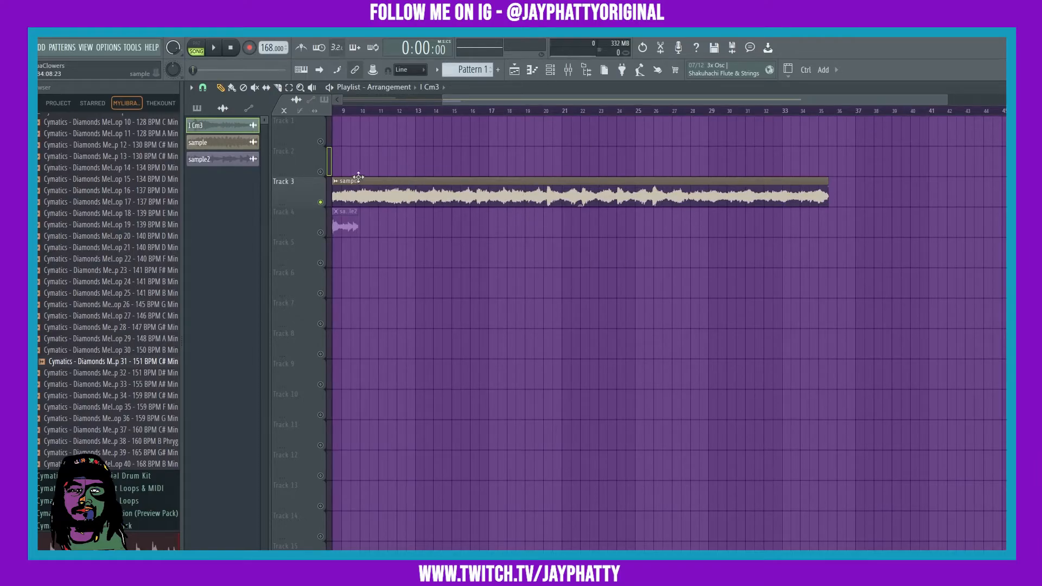
pyautogui.click(335, 183)
pyautogui.click(435, 239)
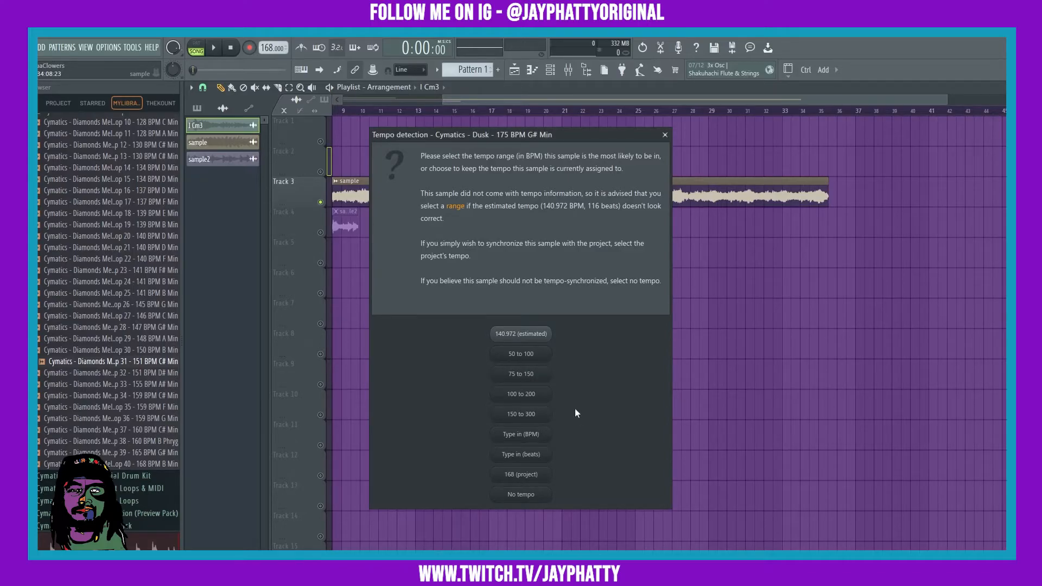
pyautogui.click(523, 421)
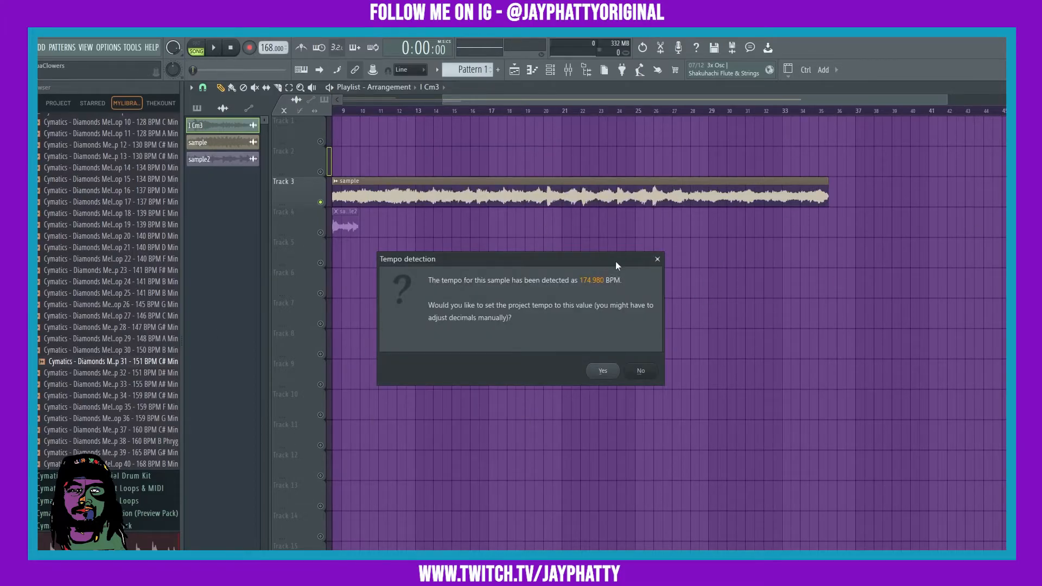
pyautogui.click(657, 259)
# Set the project tempo to 107 BPM.
pyautogui.scroll(-2, 609, 112)
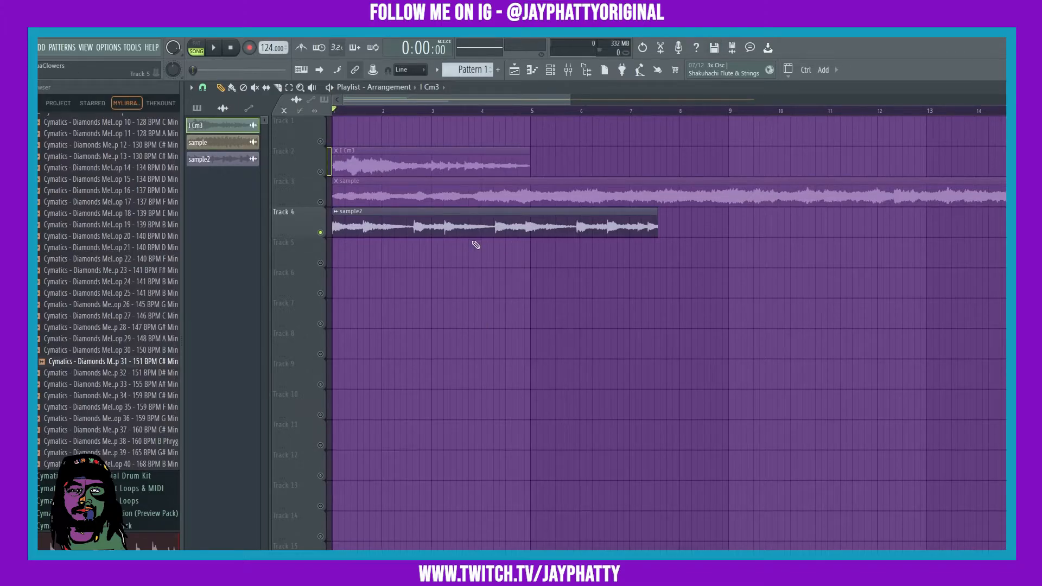
pyautogui.moveTo(268, 47)
pyautogui.mouseDown()
pyautogui.moveTo(268, 72)
pyautogui.moveTo(268, 57)
pyautogui.mouseUp()
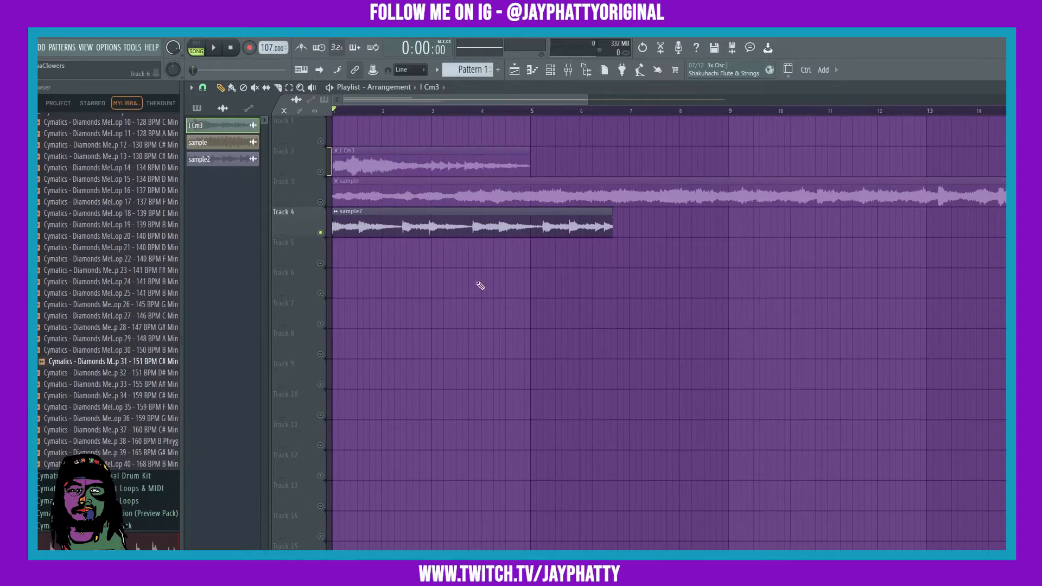
# Open sample2's channel settings and time-stretch it with the Time knob so the clip spans about eight bars.
pyautogui.scroll(3, 349, 116)
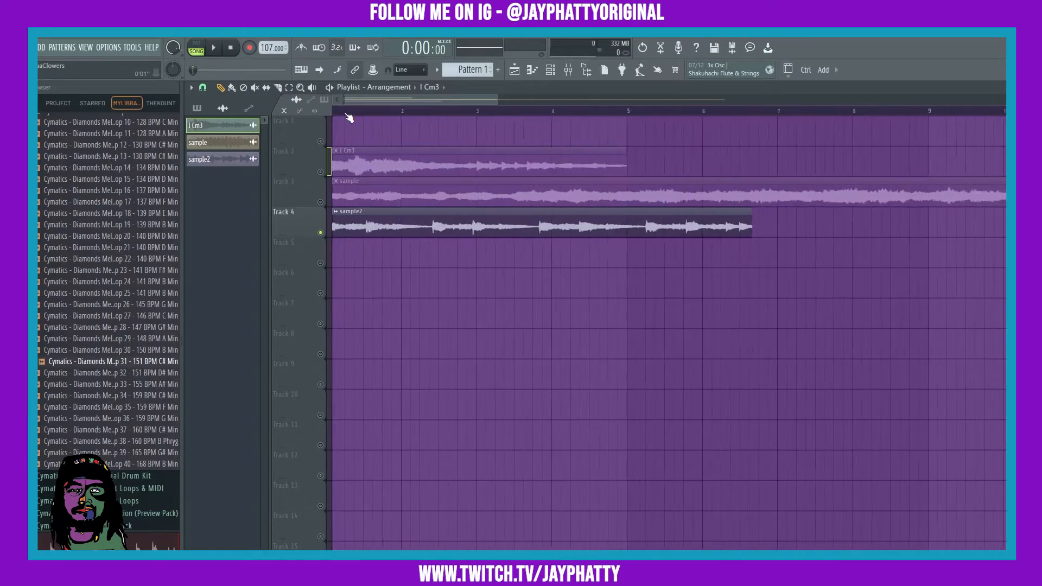
pyautogui.doubleClick(569, 230)
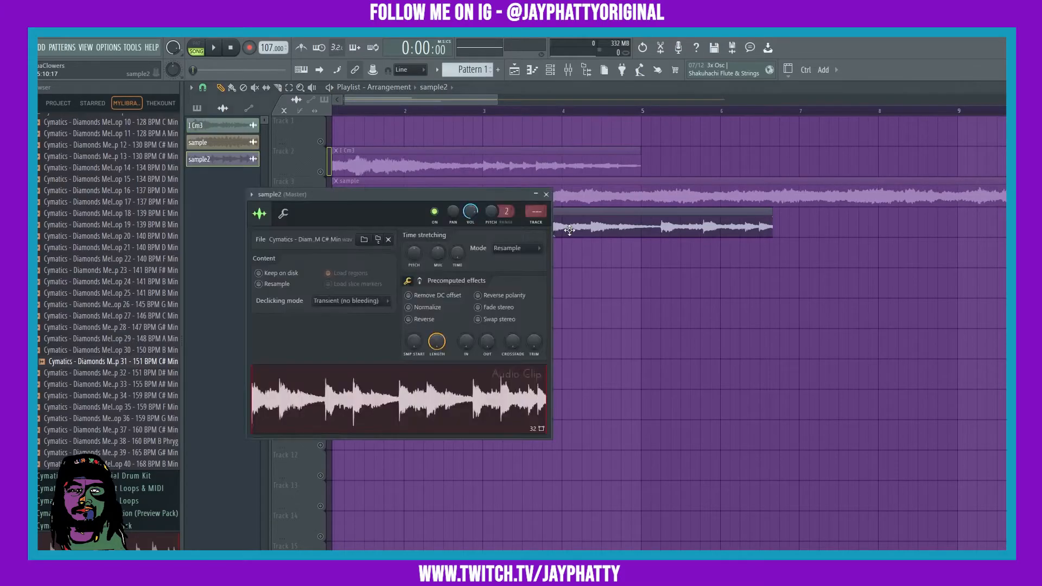
pyautogui.moveTo(453, 220); pyautogui.dragTo(454, 358)
pyautogui.moveTo(456, 397)
pyautogui.mouseDown()
pyautogui.moveTo(456, 406)
pyautogui.moveTo(457, 387)
pyautogui.mouseUp()
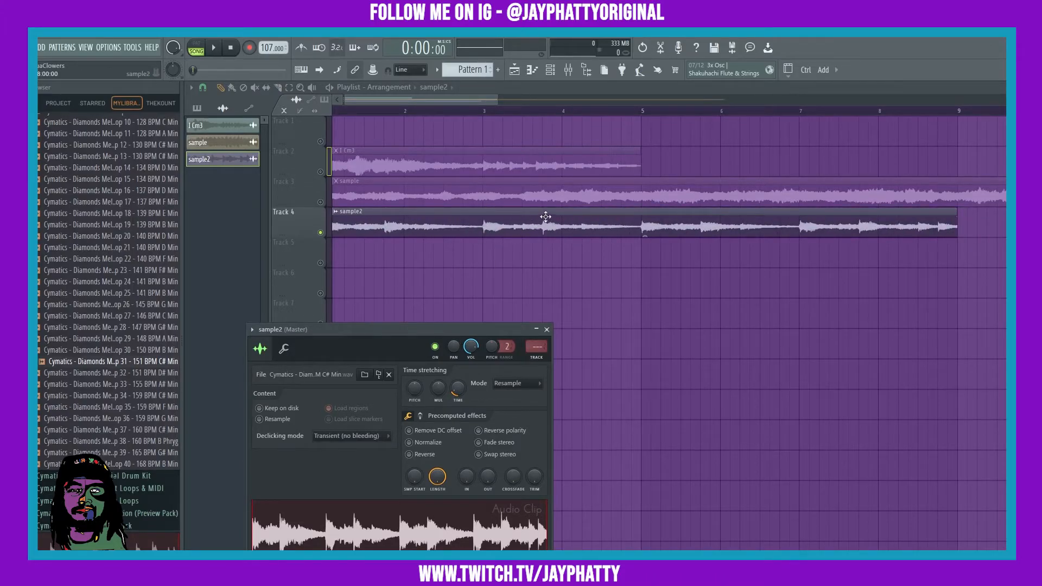
pyautogui.click(546, 329)
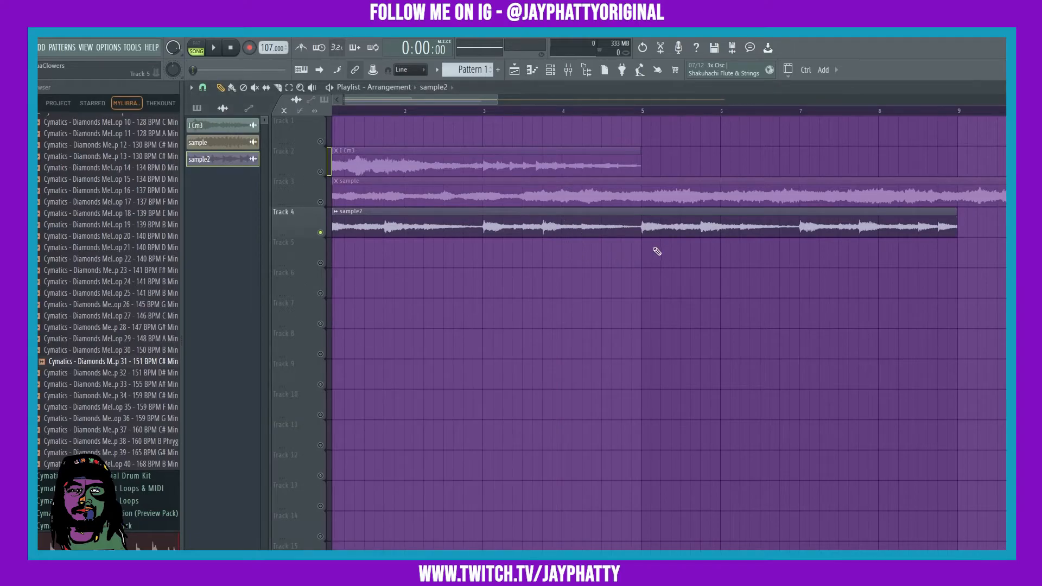
# Play the arrangement to preview the stretched sample2 at 107 BPM, then stop.
pyautogui.scroll(-4, 506, 113)
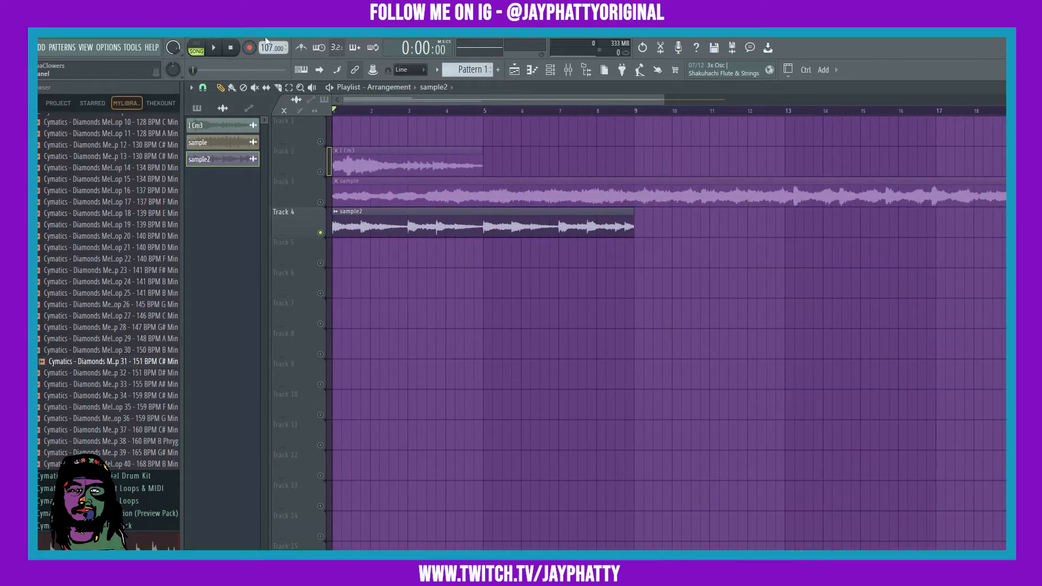
pyautogui.click(215, 50)
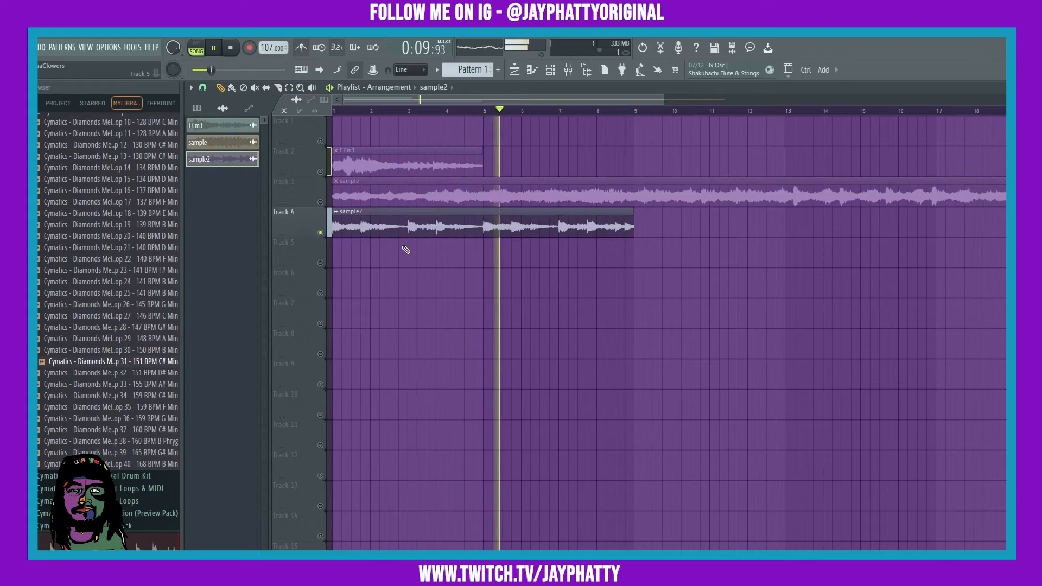
pyautogui.click(232, 47)
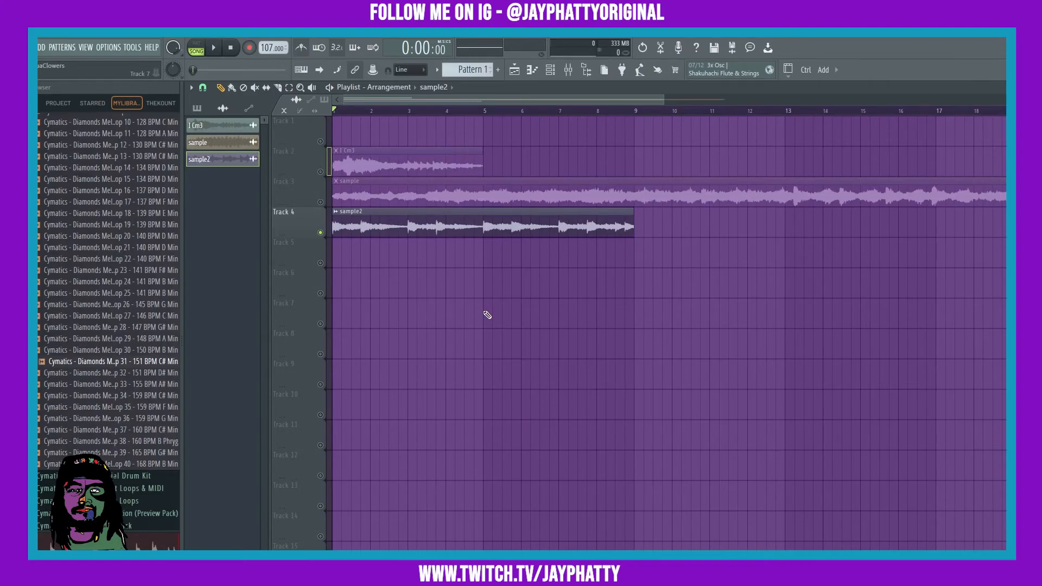
pyautogui.doubleClick(424, 213)
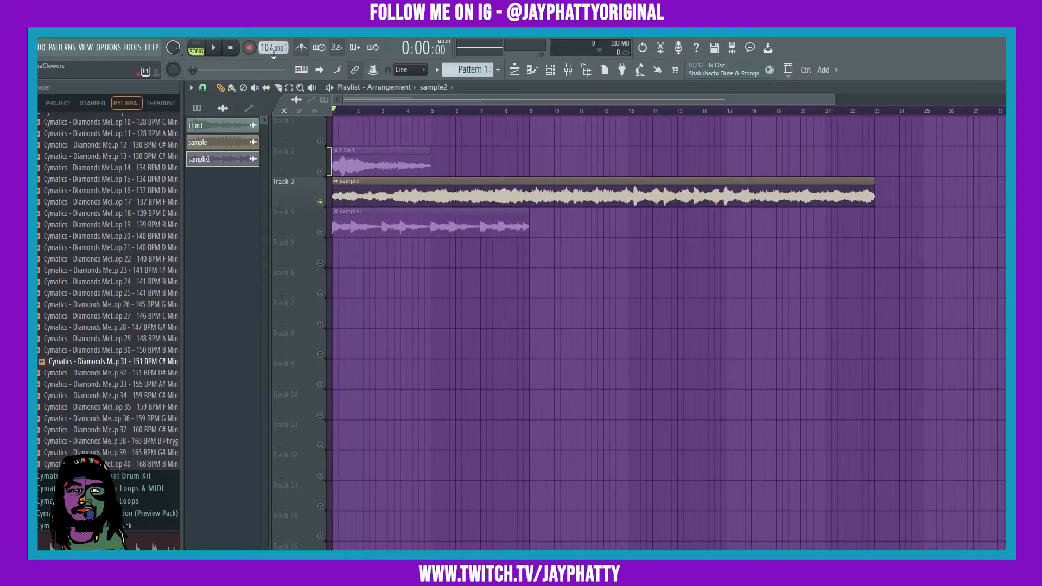
pyautogui.click(335, 182)
pyautogui.click(466, 243)
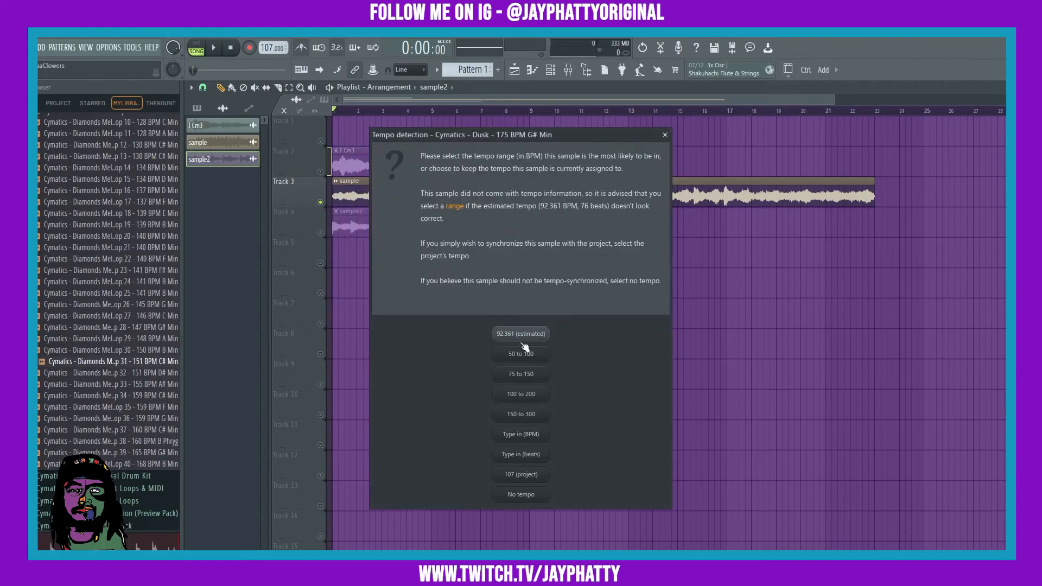
pyautogui.click(664, 136)
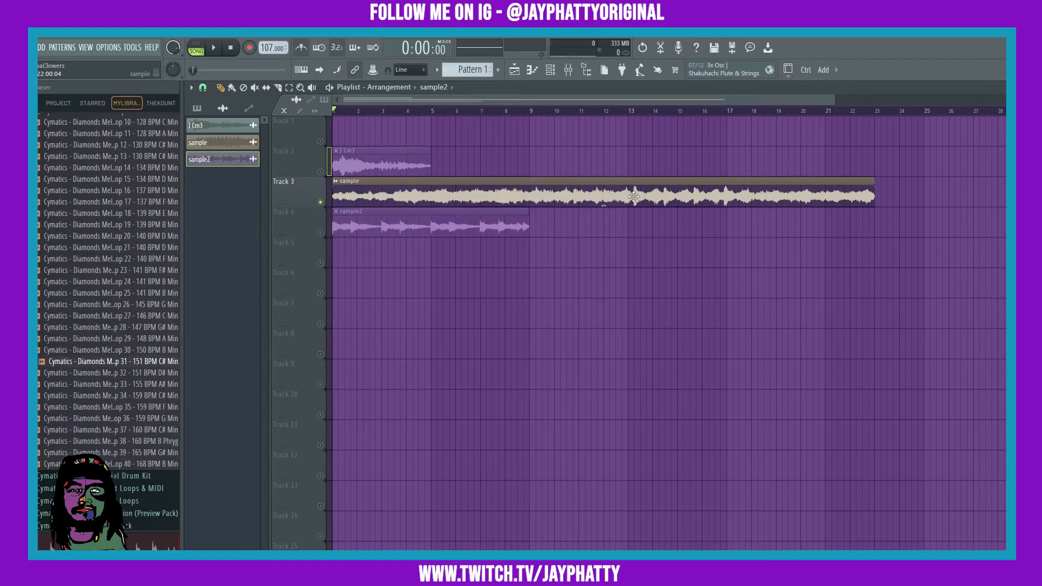